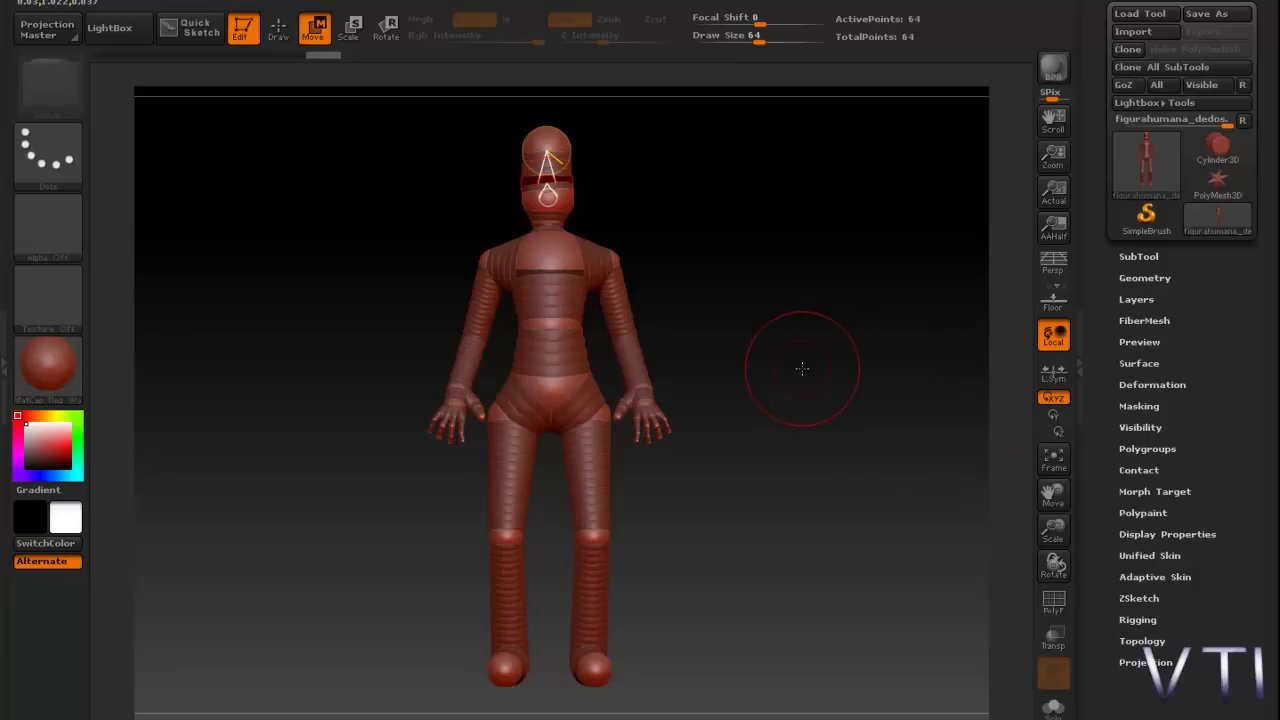
Preview the adaptive skin of the ZSphere figure, compare it with the bare ZSpheres, and leave the preview on.
{"action": "left_click", "coordinate": [1181, 577]}
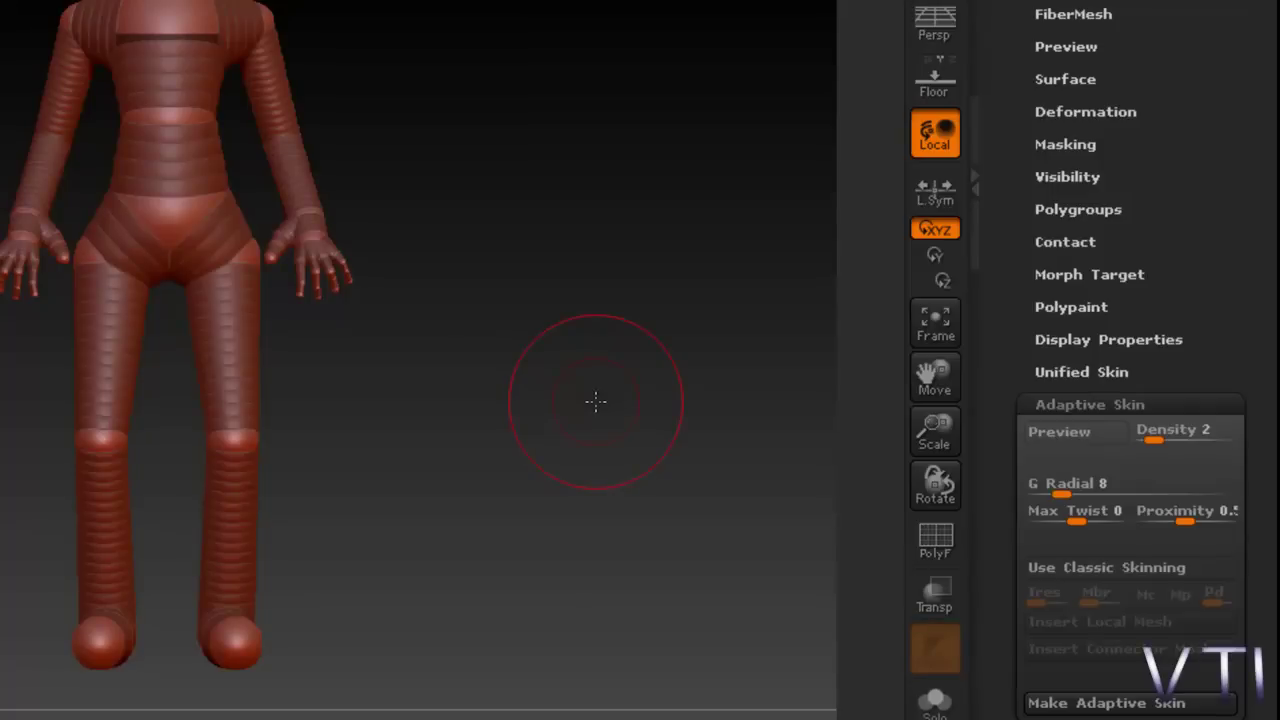
{"action": "left_click", "coordinate": [1082, 434]}
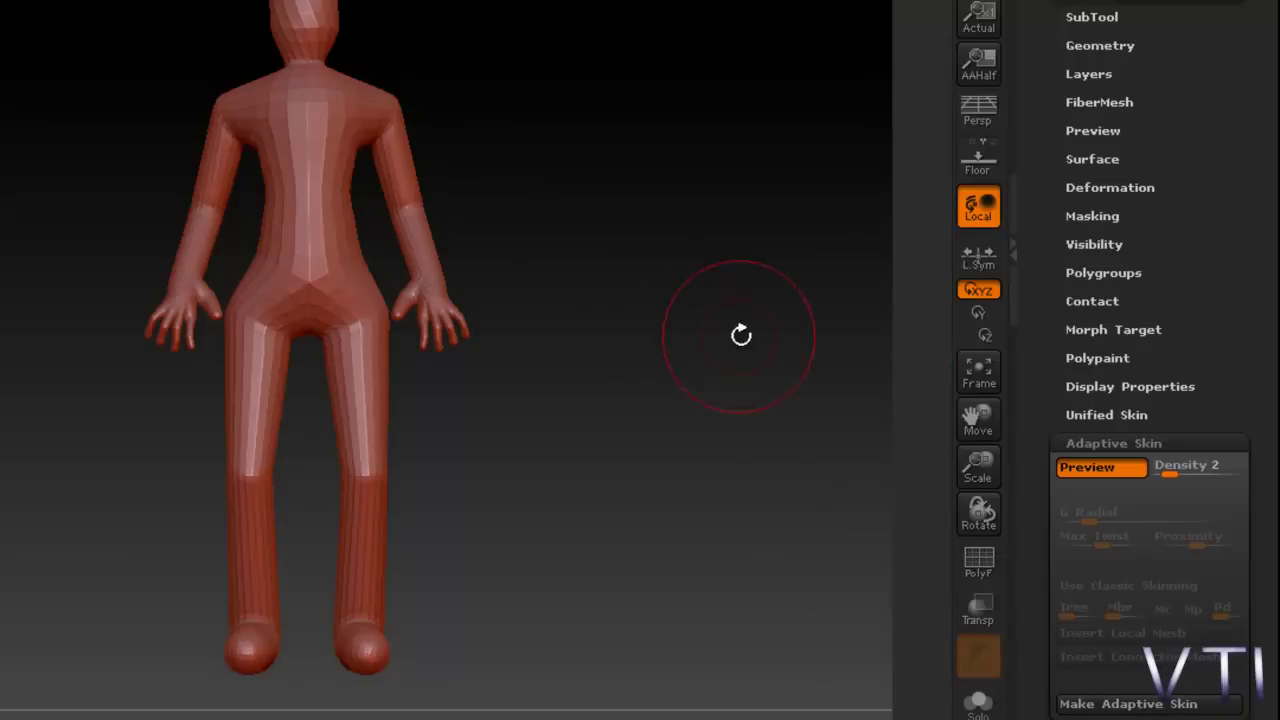
{"action": "left_click", "coordinate": [1108, 470]}
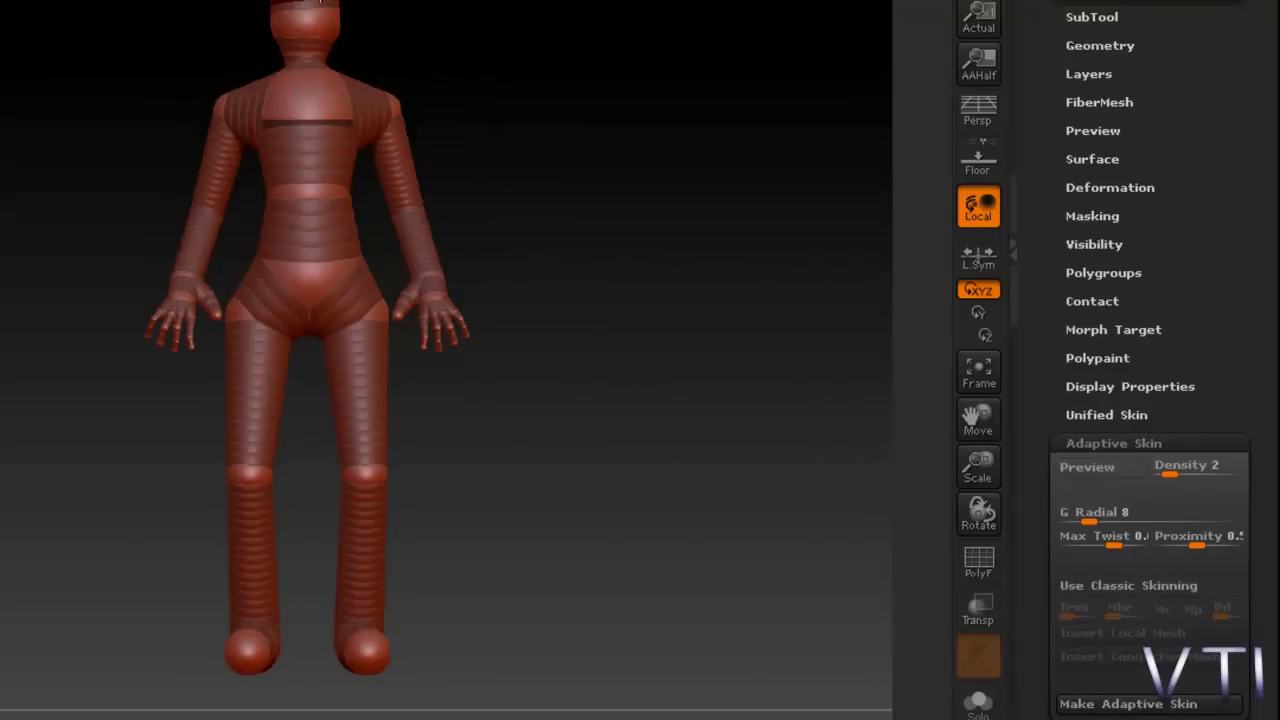
{"action": "left_click", "coordinate": [1099, 468]}
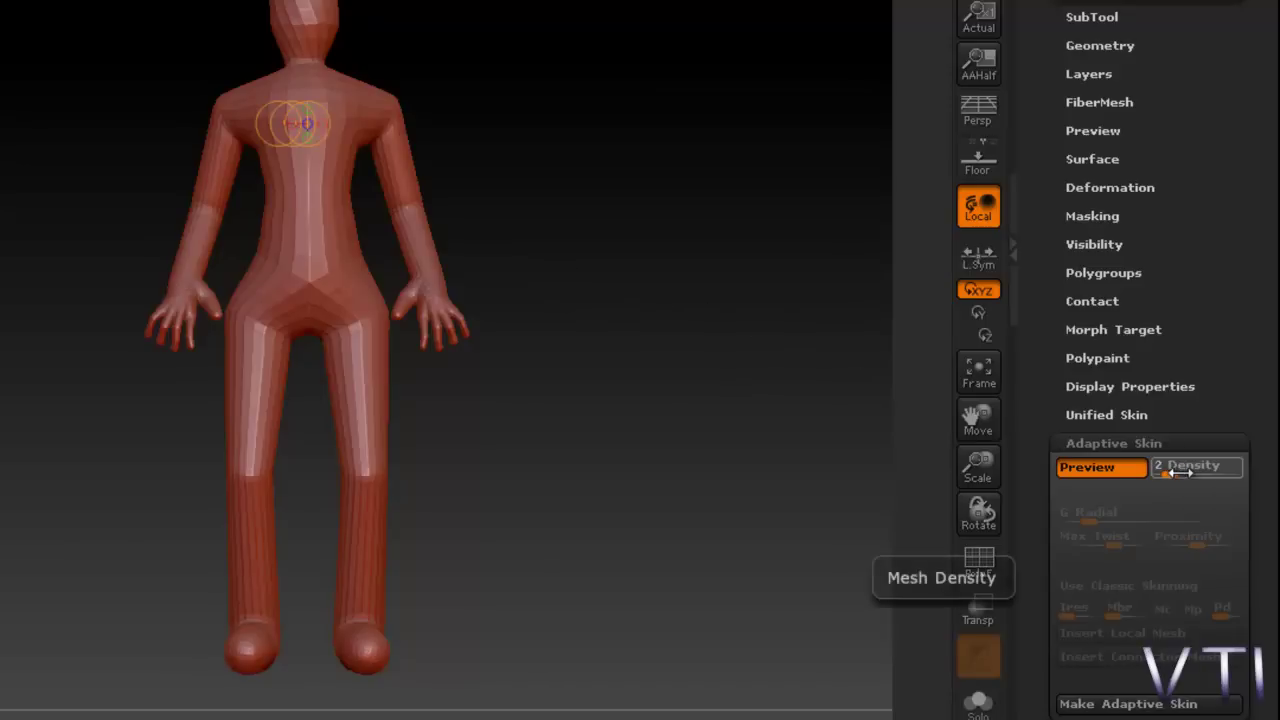
Try adaptive skin density 1, set the density to 3, and generate the adaptive skin mesh.
{"action": "left_click_drag", "start_coordinate": [1180, 472], "coordinate": [1105, 482]}
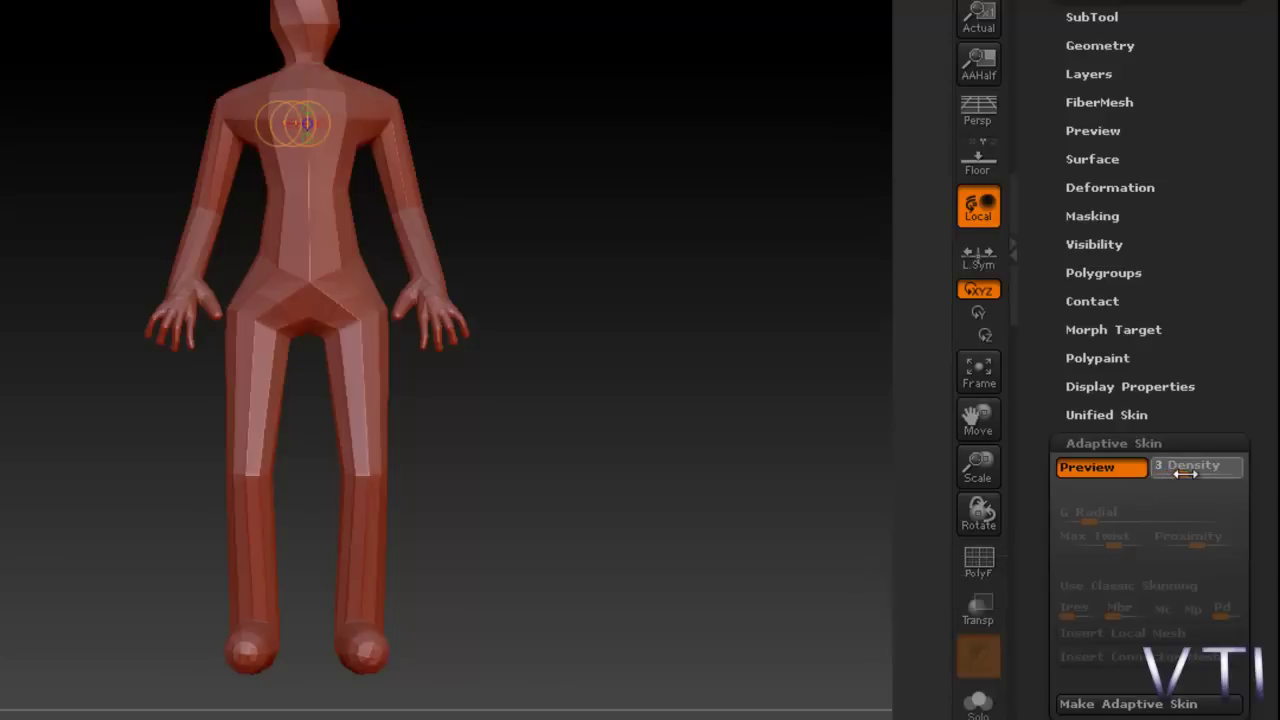
{"action": "left_click_drag", "start_coordinate": [1167, 478], "coordinate": [1180, 474]}
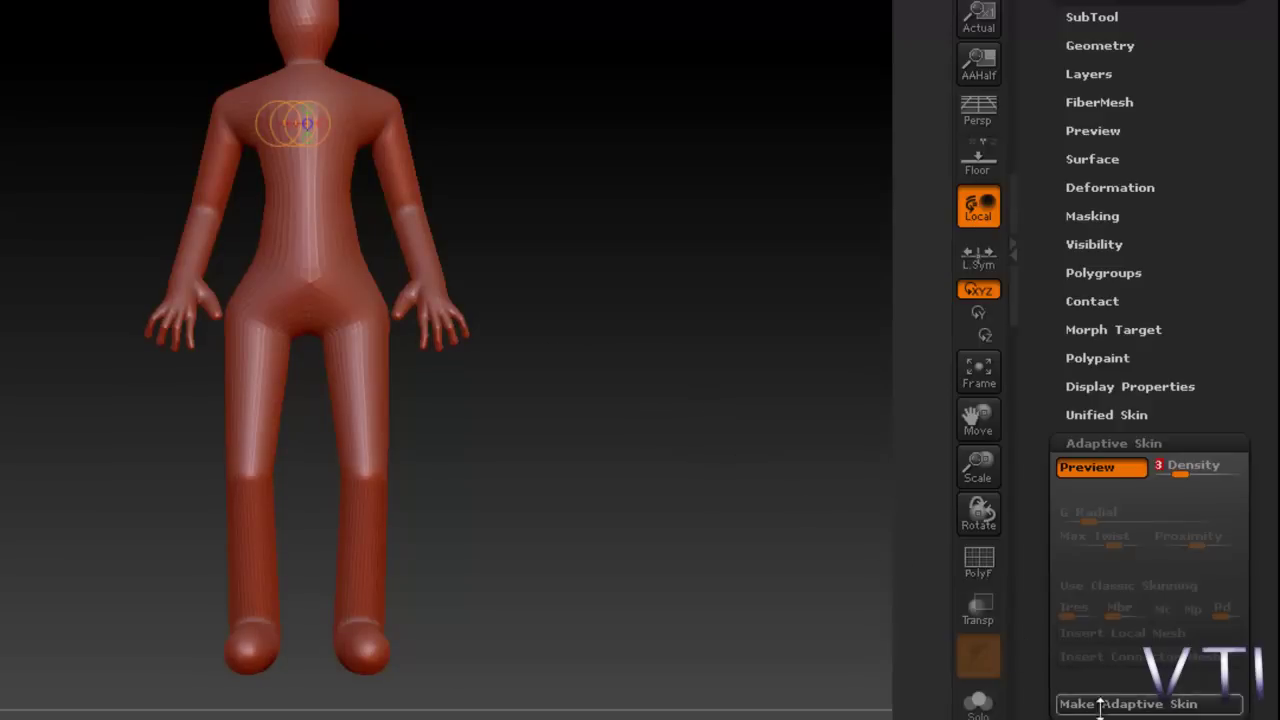
{"action": "left_click", "coordinate": [1190, 704]}
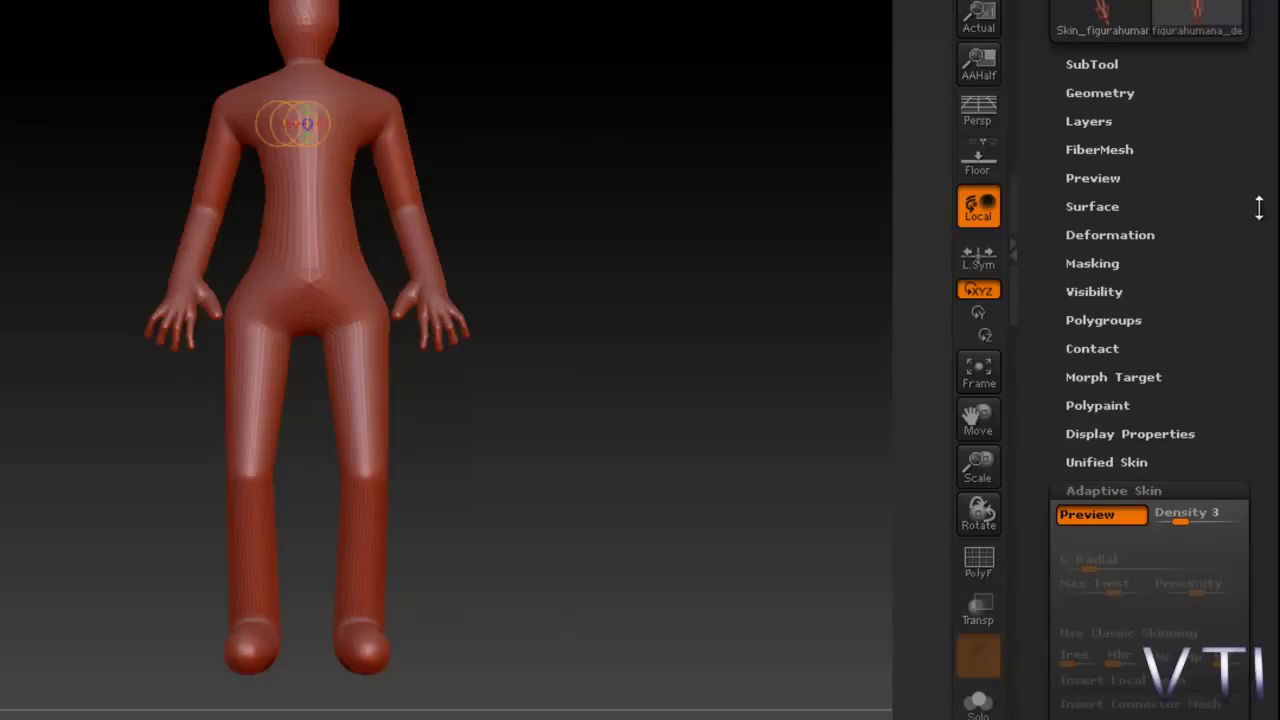
Save the skinned figure tool as a ZTool file named figurahumana_piel.
{"action": "left_click_drag", "start_coordinate": [1257, 210], "coordinate": [1256, 300]}
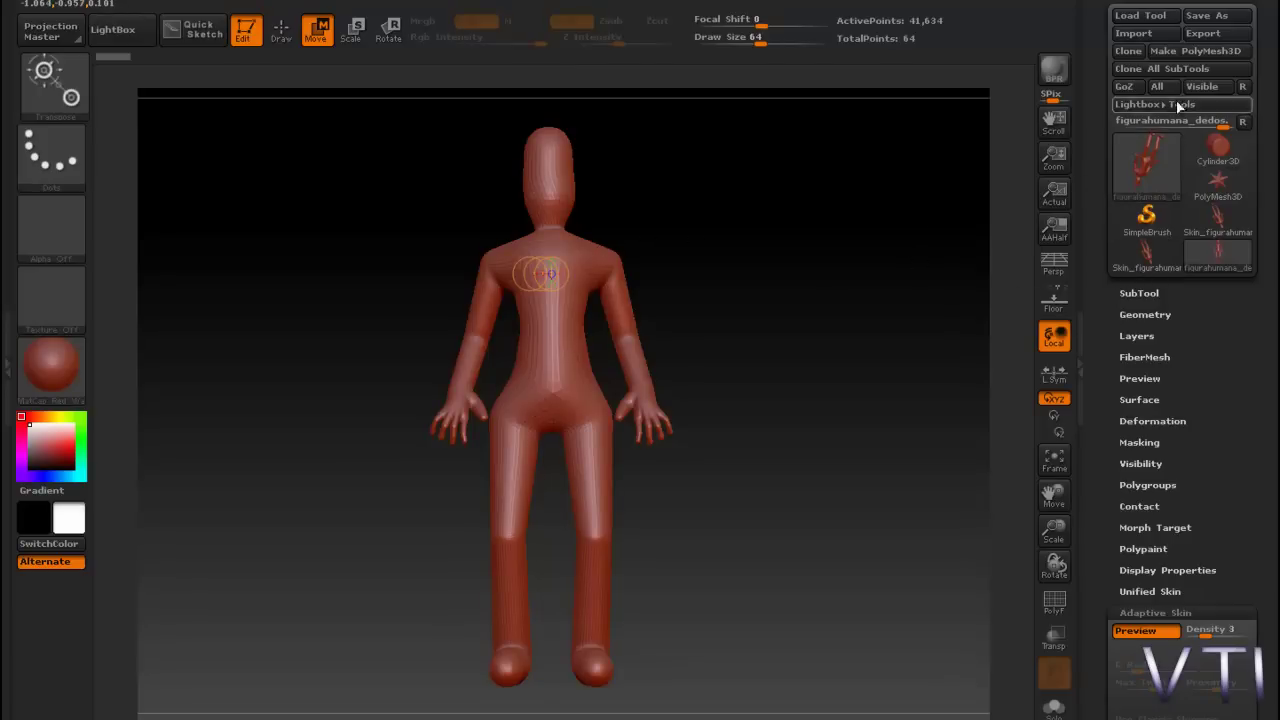
{"action": "left_click", "coordinate": [1208, 16]}
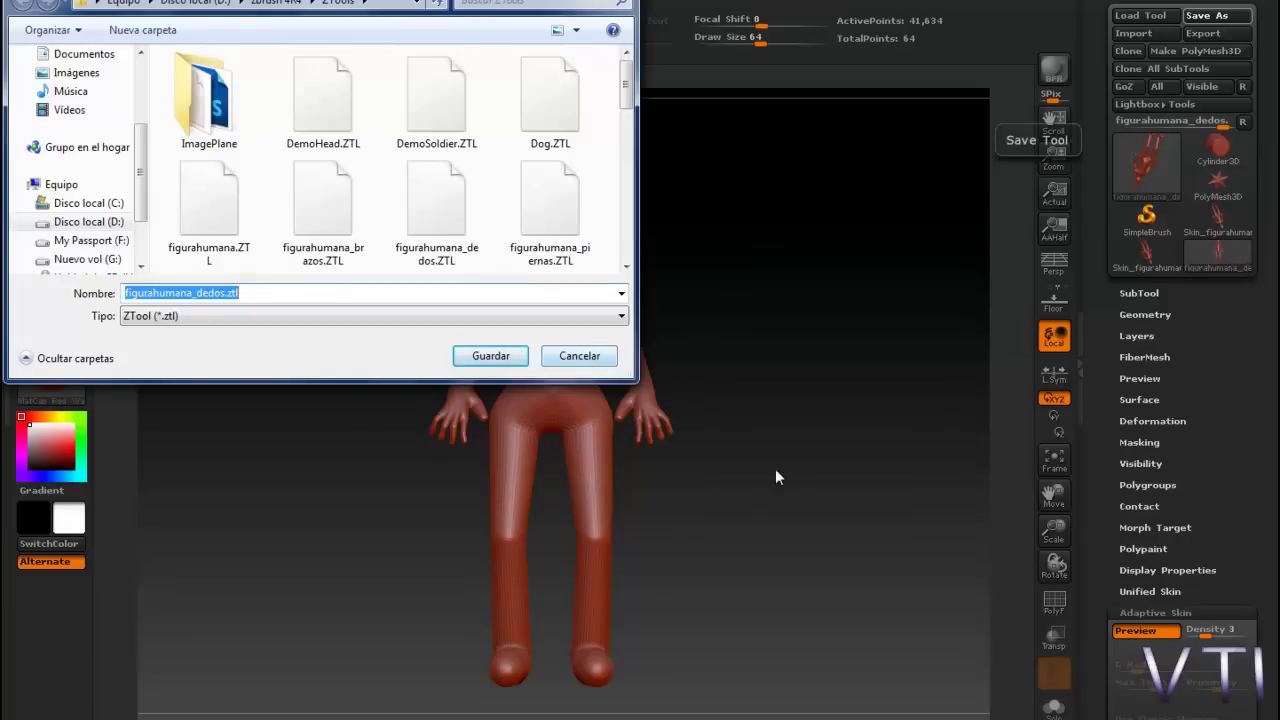
{"action": "key", "text": "Return"}
{"action": "mouse_move", "coordinate": [1238, 266]}
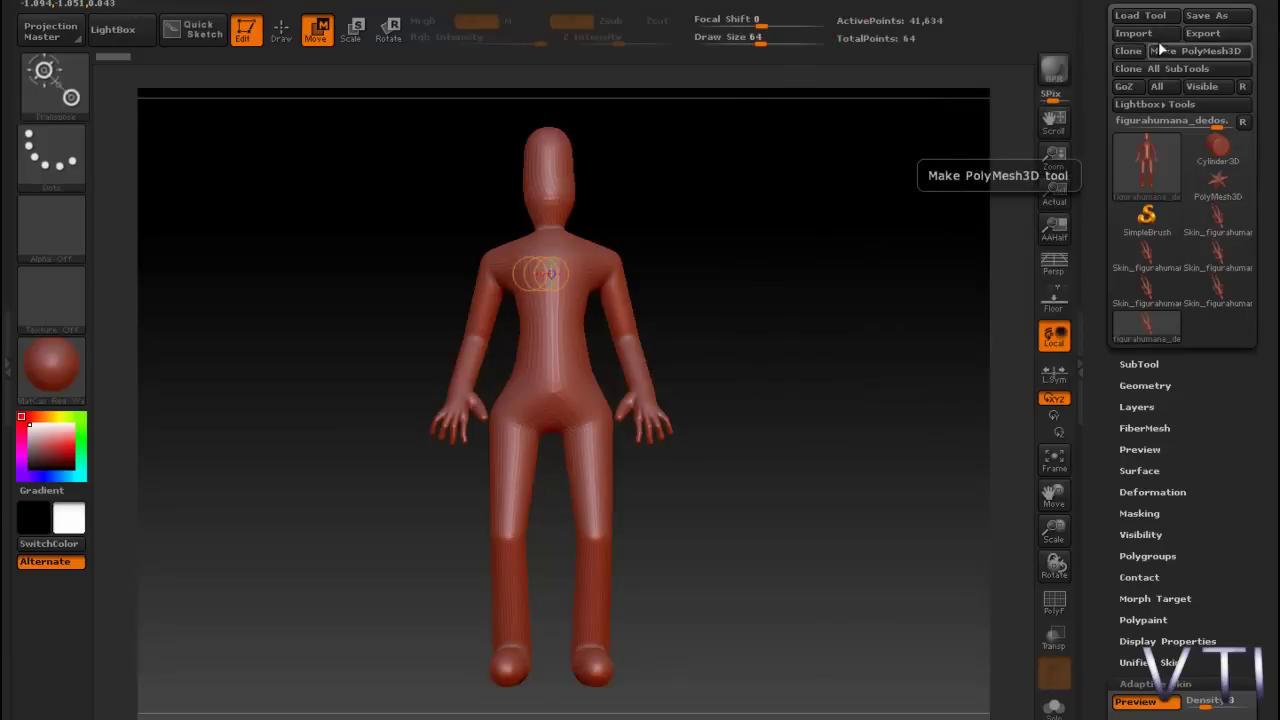
{"action": "left_click", "coordinate": [1207, 15]}
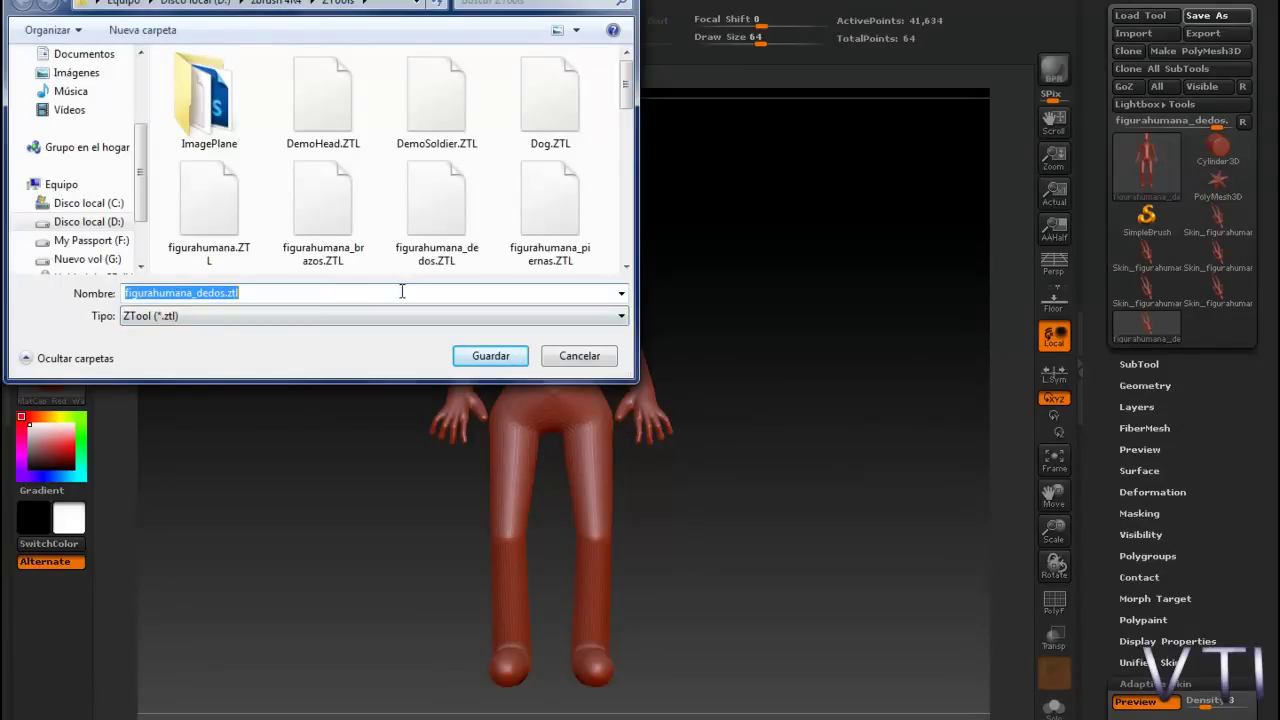
{"action": "type", "text": "figu"}
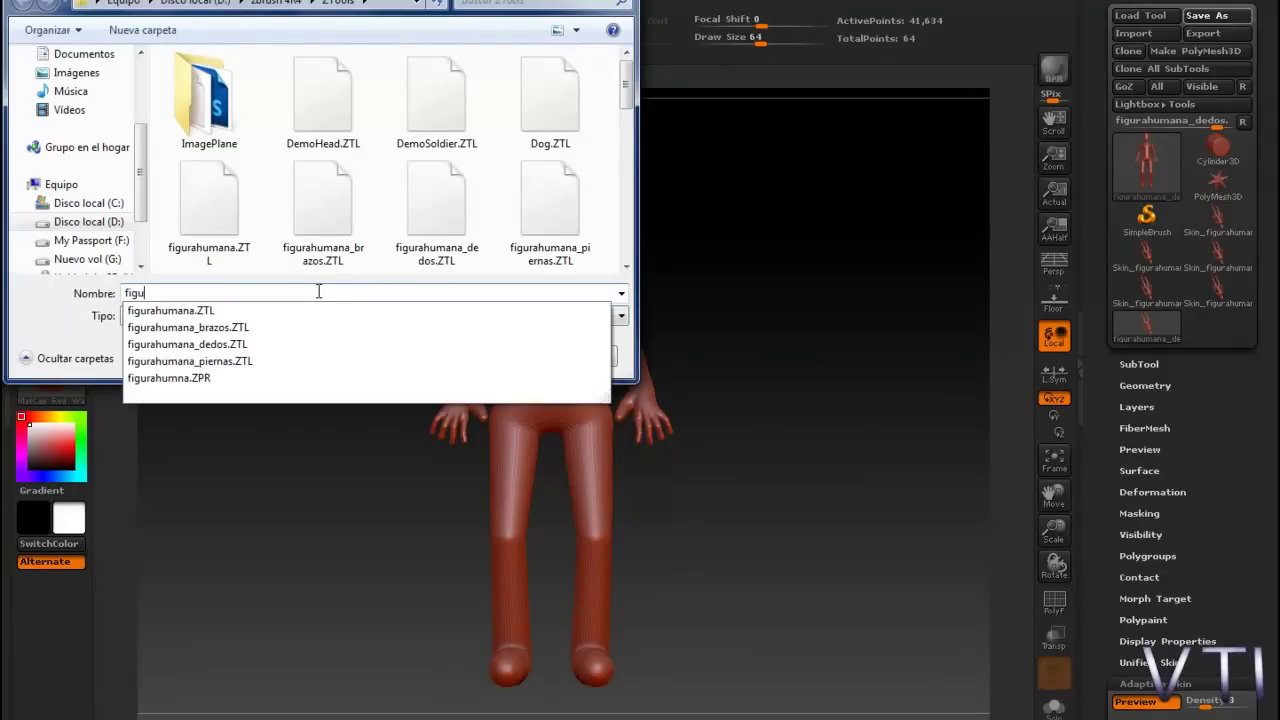
{"action": "type", "text": "rahumana"}
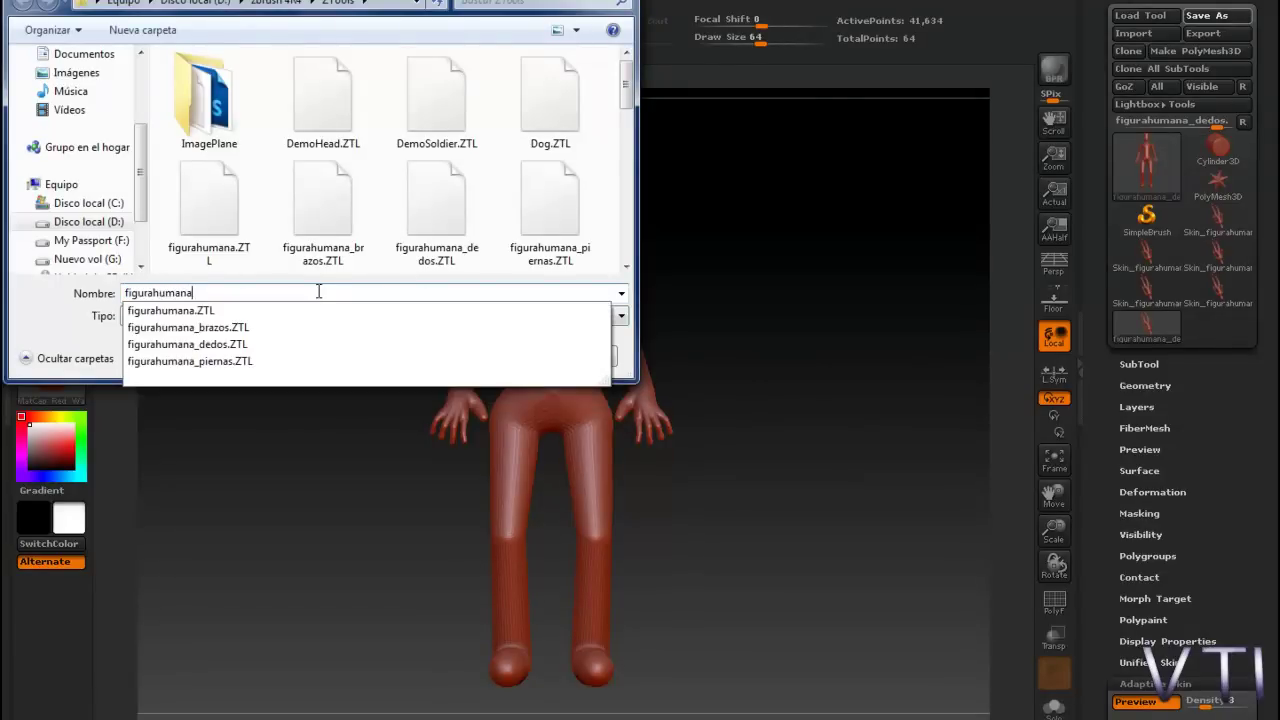
{"action": "type", "text": "piel"}
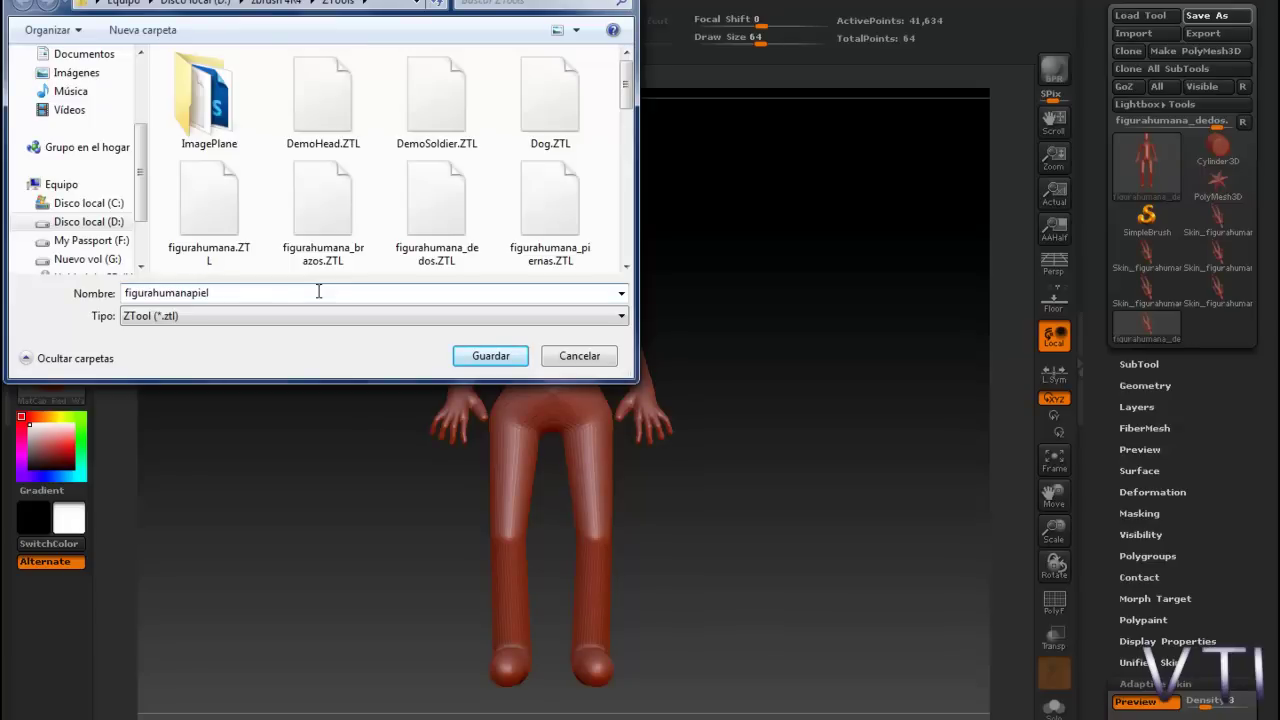
{"action": "key", "text": "BackSpace"}
{"action": "key", "text": "BackSpace"}
{"action": "key", "text": "BackSpace"}
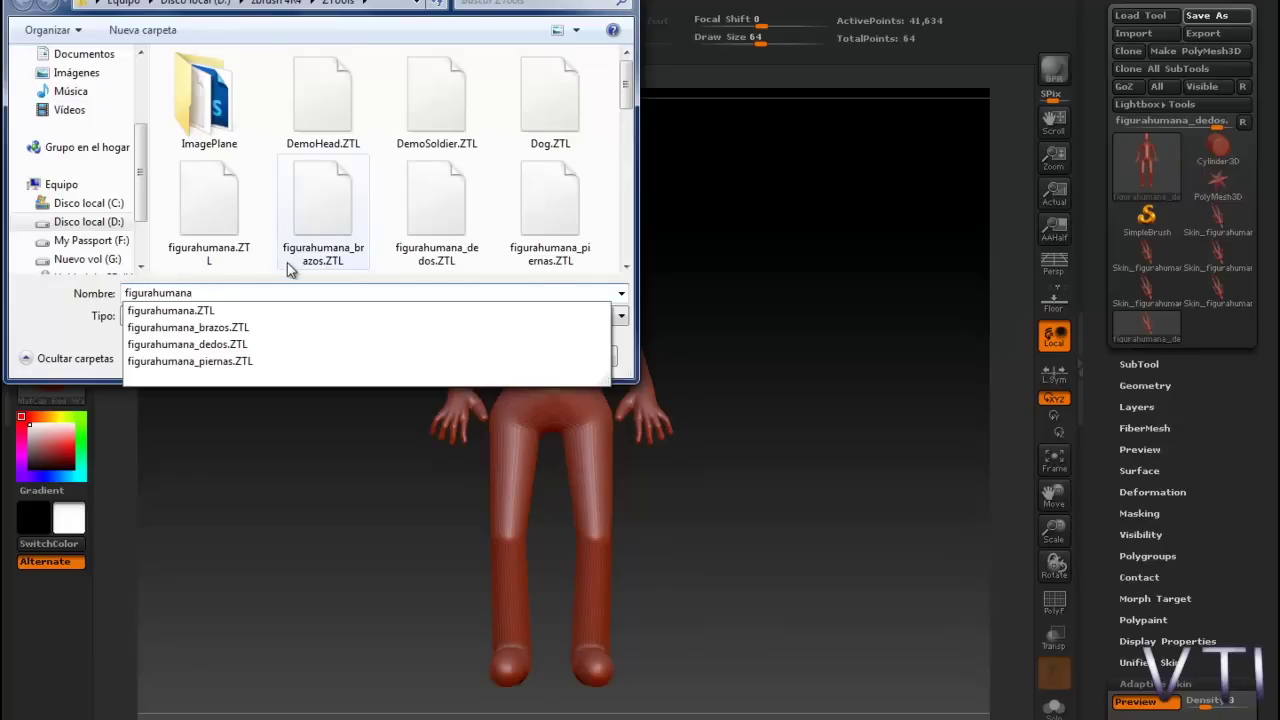
{"action": "type", "text": "_pie"}
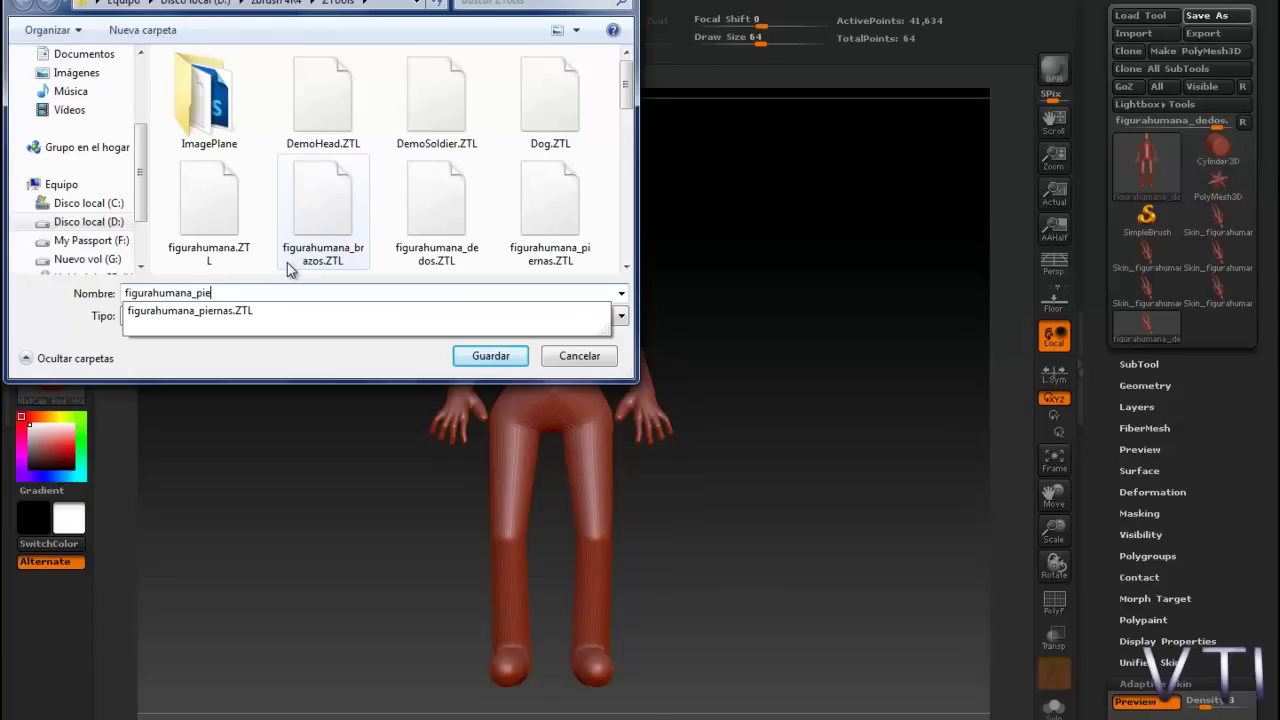
{"action": "type", "text": "l"}
{"action": "left_click", "coordinate": [491, 355]}
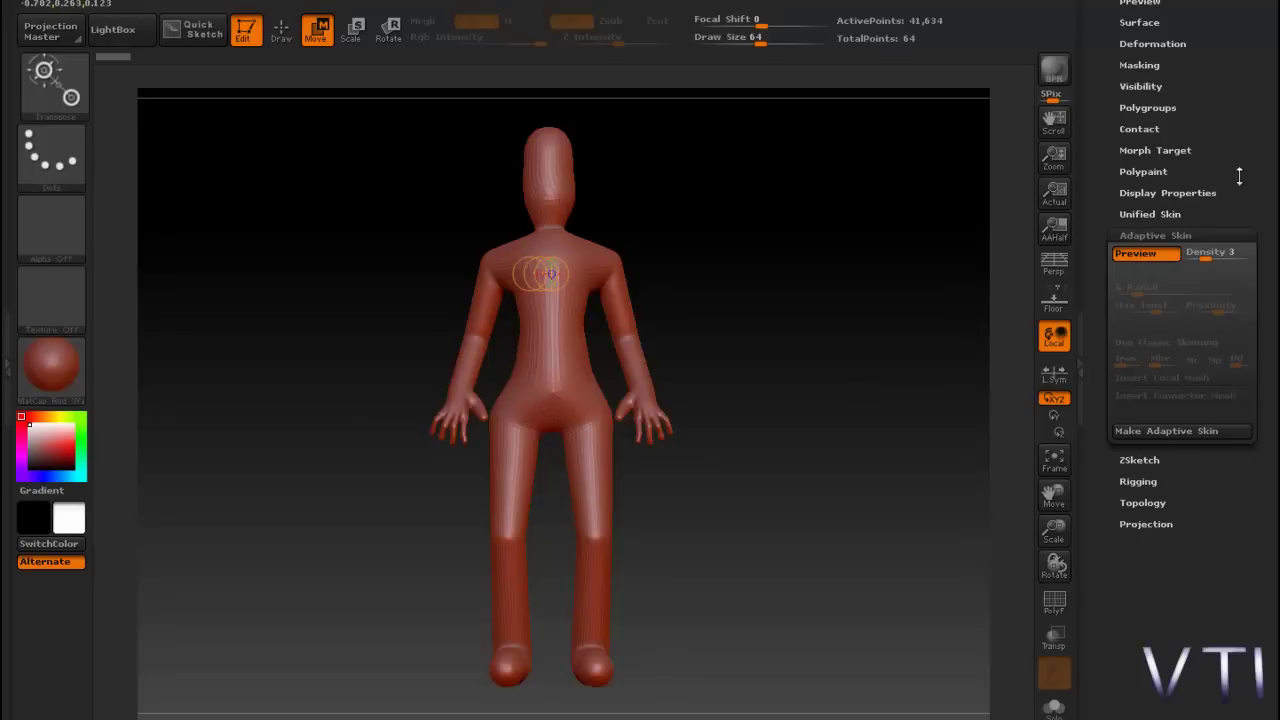
Make the generated skin mesh the active tool and run its subdivision level through 1 and 2, ending at 3.
{"action": "left_click_drag", "start_coordinate": [1260, 115], "coordinate": [1265, 338]}
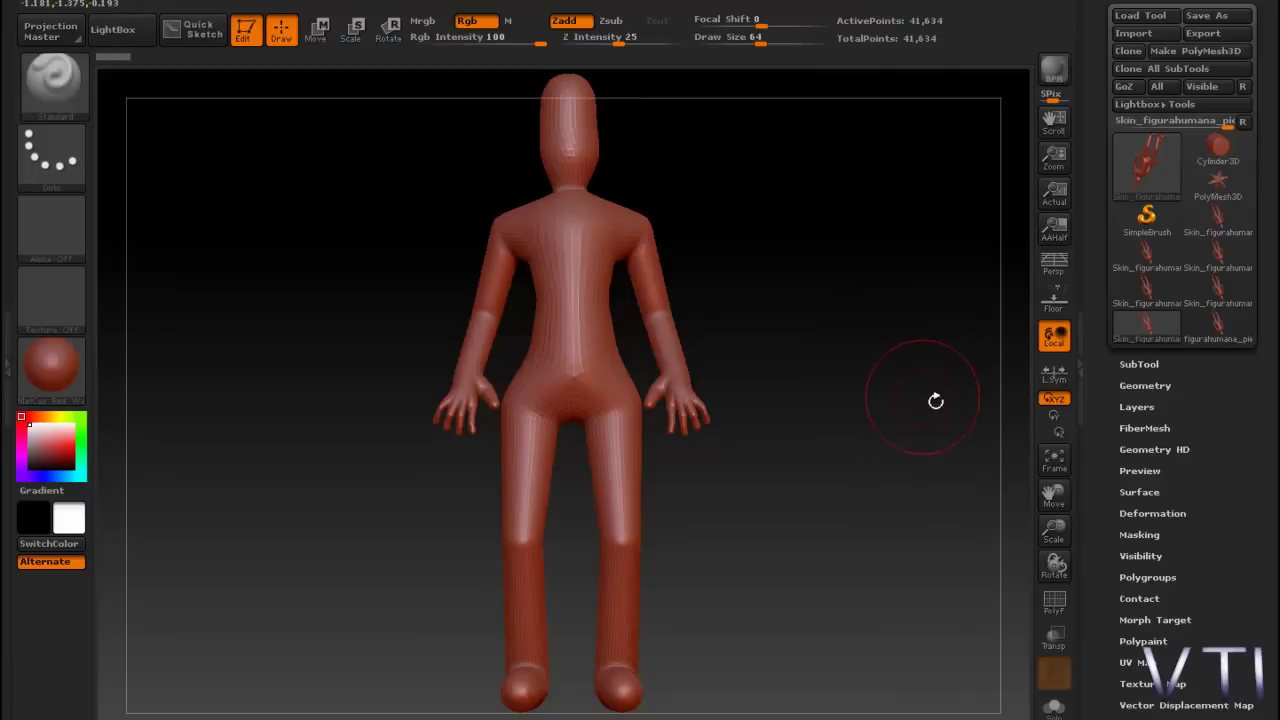
{"action": "left_click", "coordinate": [1160, 385]}
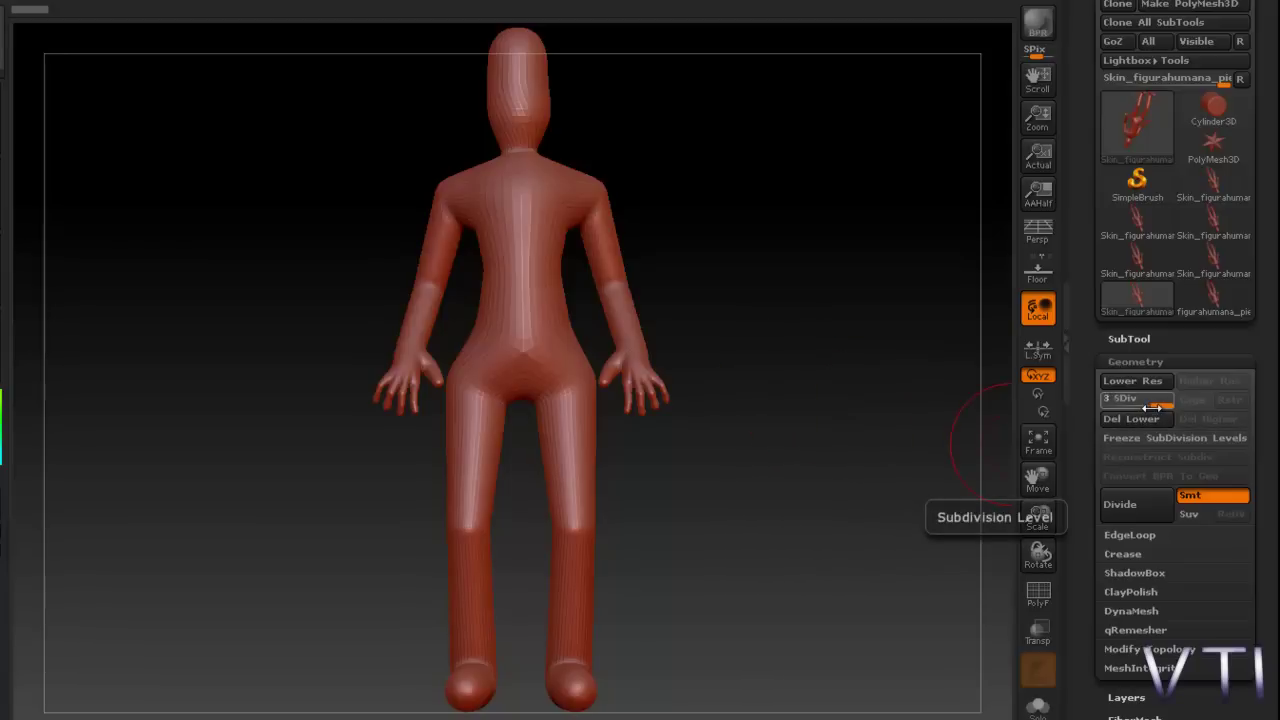
{"action": "left_click_drag", "start_coordinate": [1155, 405], "coordinate": [1097, 400]}
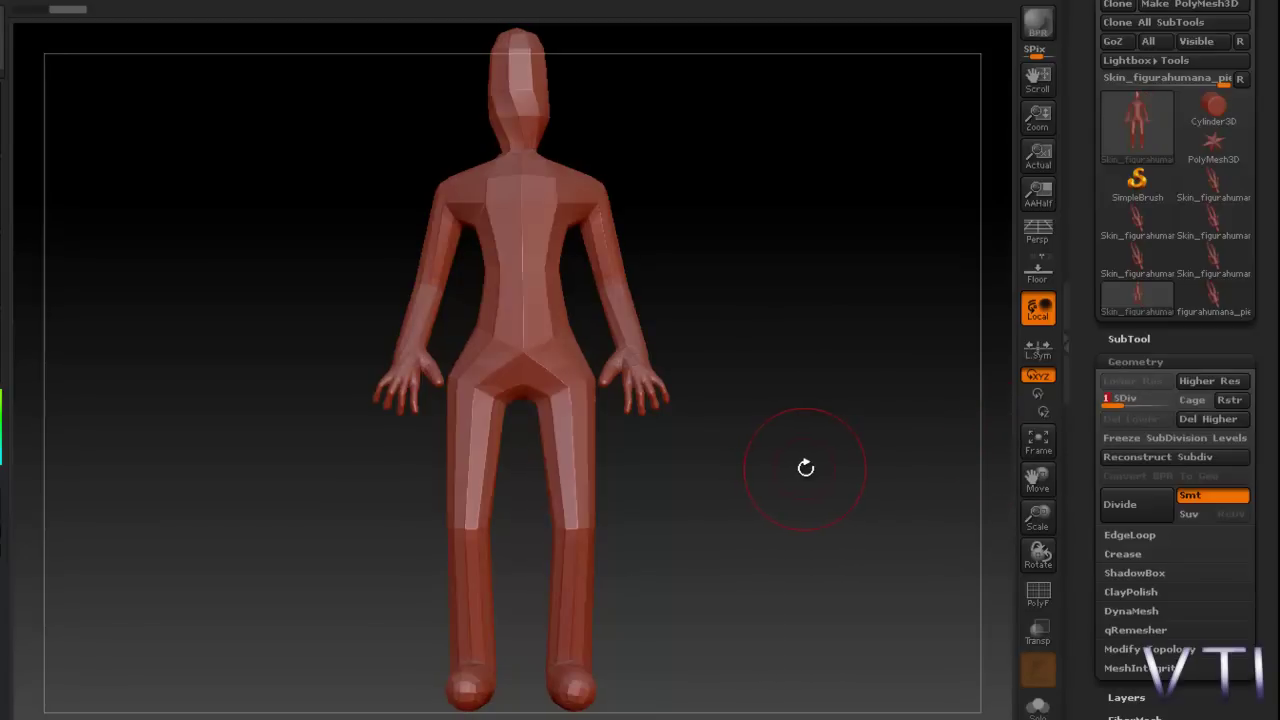
{"action": "left_click", "coordinate": [1128, 403]}
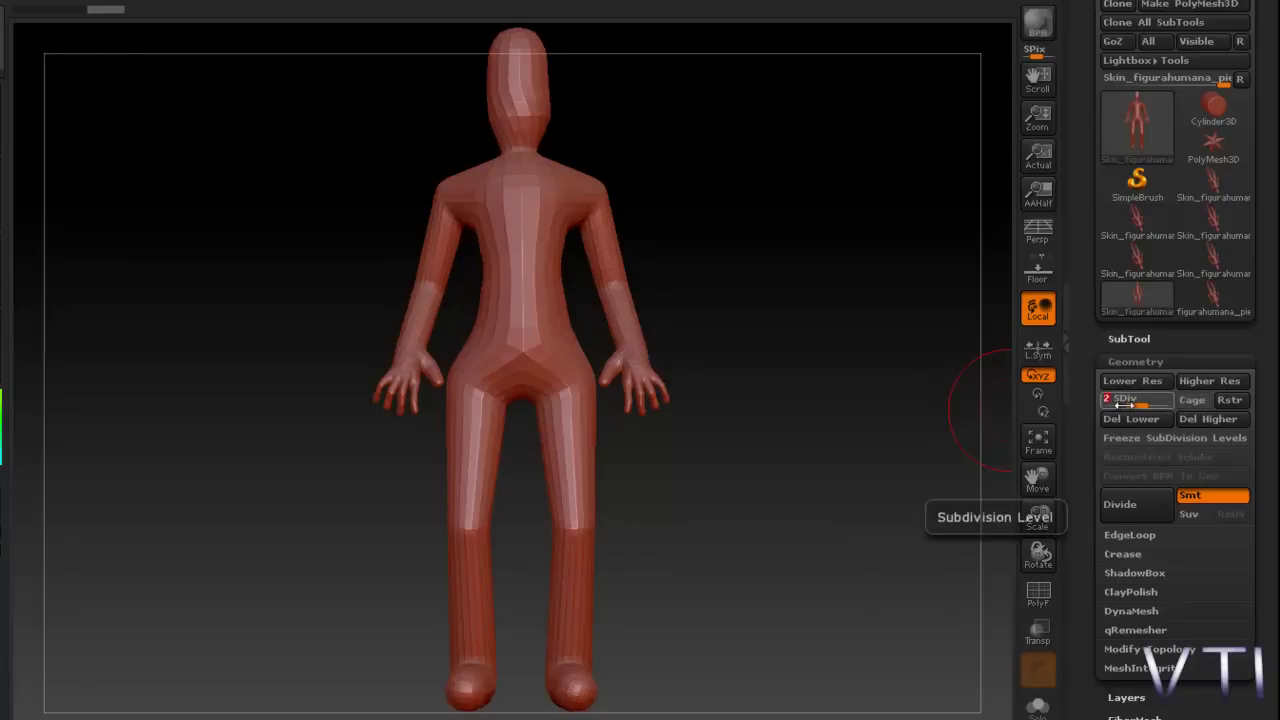
{"action": "left_click_drag", "start_coordinate": [1142, 404], "coordinate": [1187, 405]}
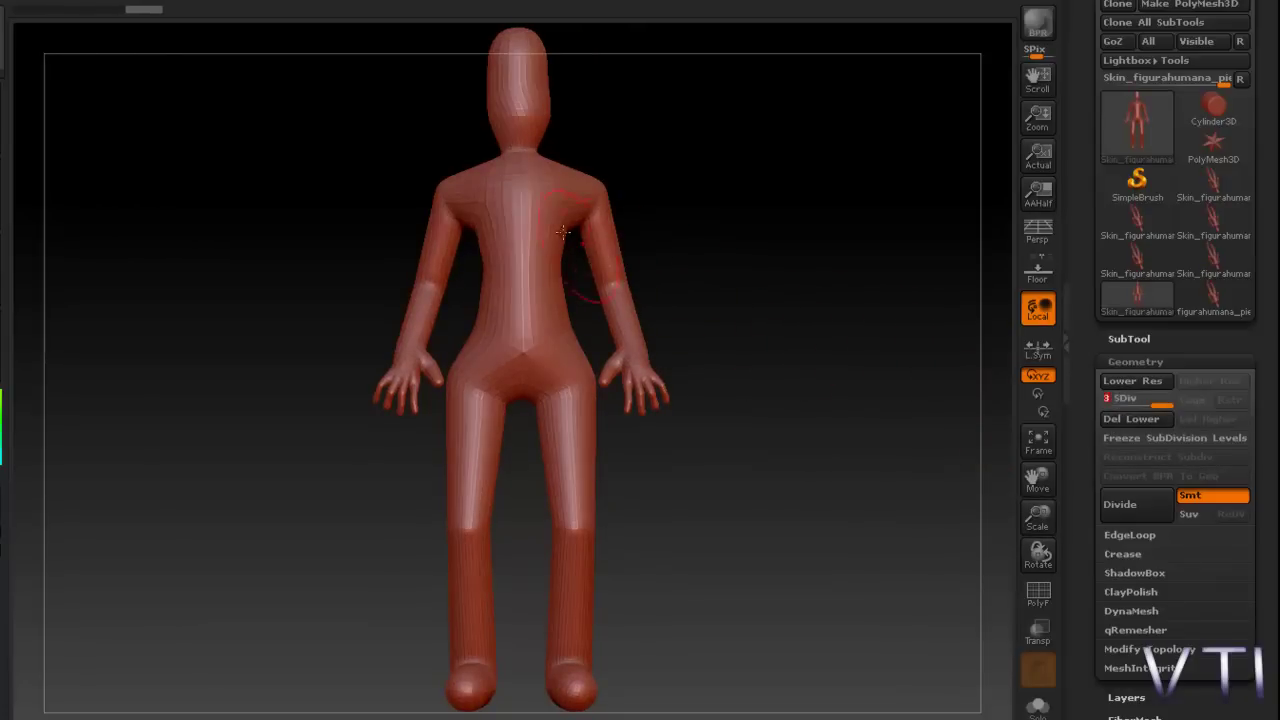
Compare the figure's surface by alternating between subdivision levels 2 and 3.
{"action": "left_click", "coordinate": [1148, 404]}
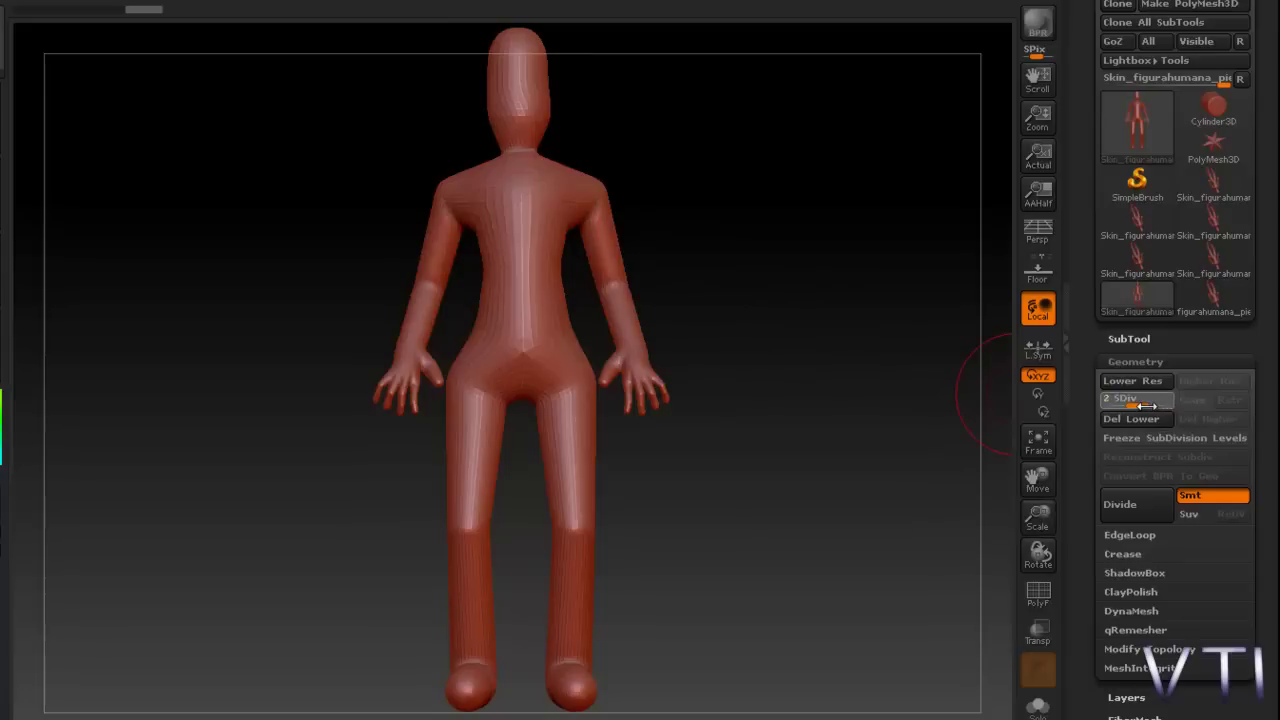
{"action": "mouse_move", "coordinate": [1140, 404]}
{"action": "left_mouse_down"}
{"action": "mouse_move", "coordinate": [1113, 402]}
{"action": "mouse_move", "coordinate": [1137, 403]}
{"action": "left_mouse_up"}
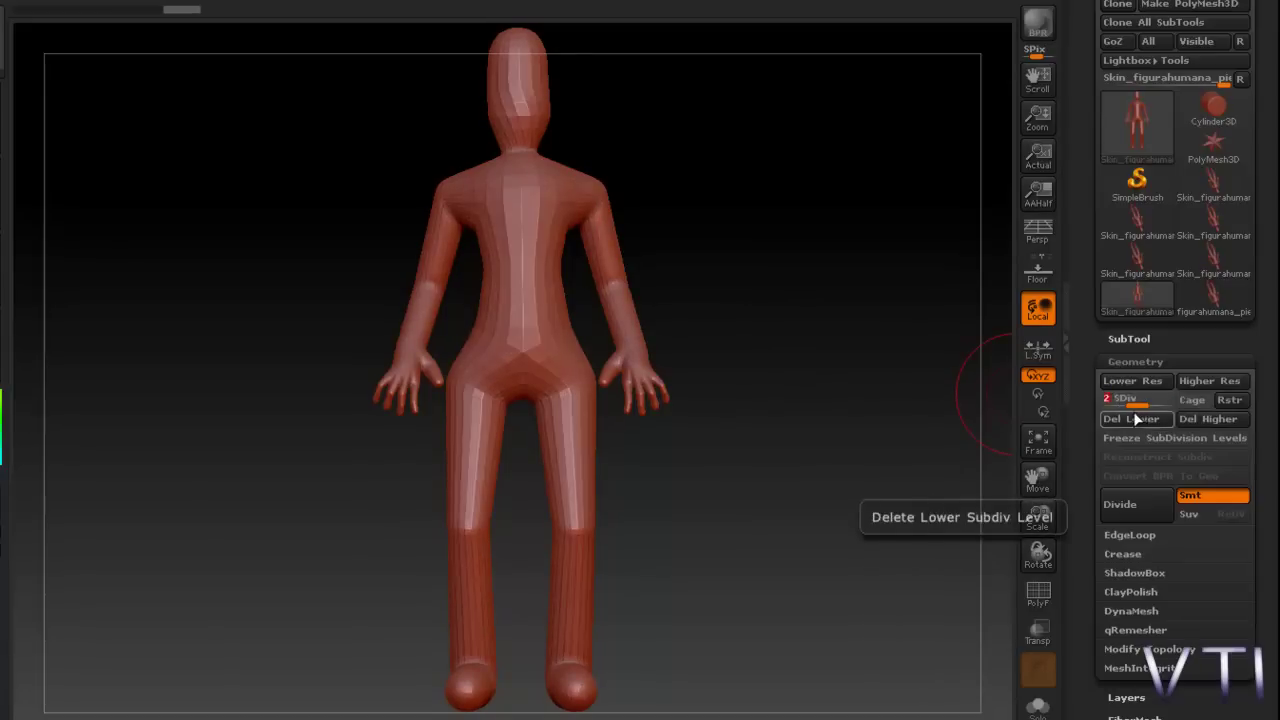
{"action": "left_click_drag", "start_coordinate": [1140, 402], "coordinate": [1160, 402]}
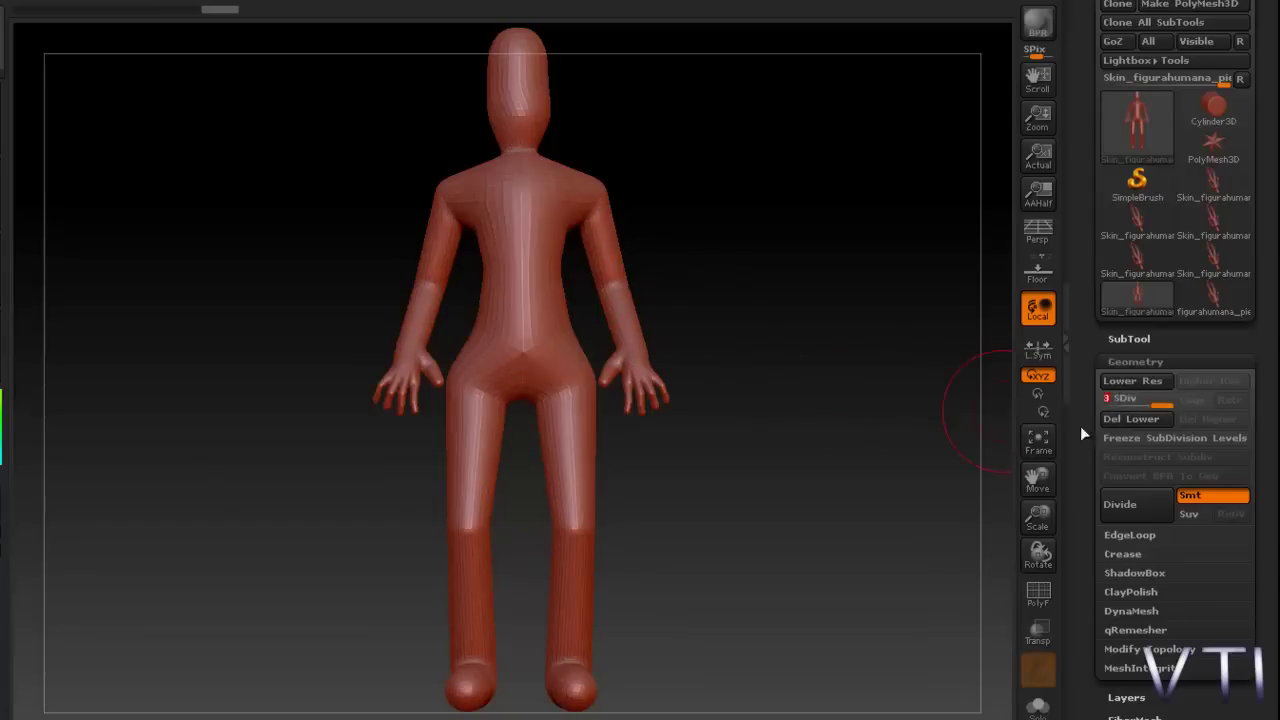
{"action": "left_click_drag", "start_coordinate": [1152, 404], "coordinate": [1133, 405]}
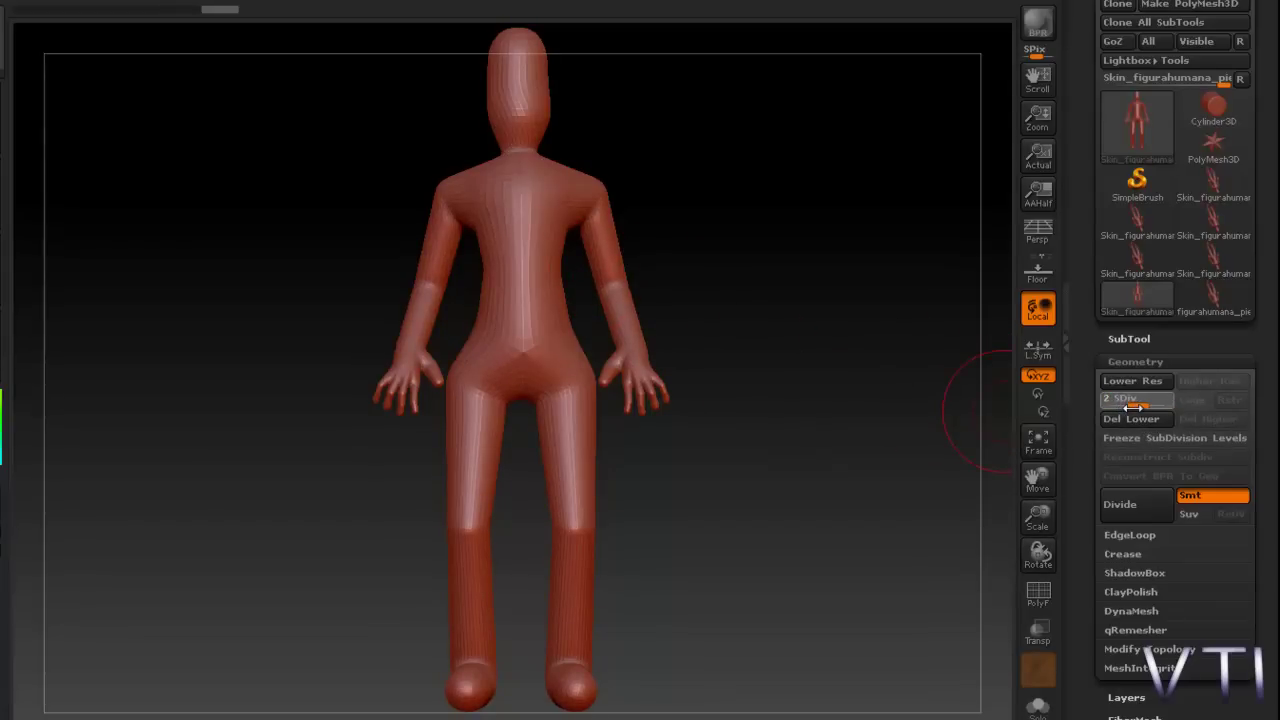
{"action": "left_click_drag", "start_coordinate": [1140, 404], "coordinate": [1162, 406]}
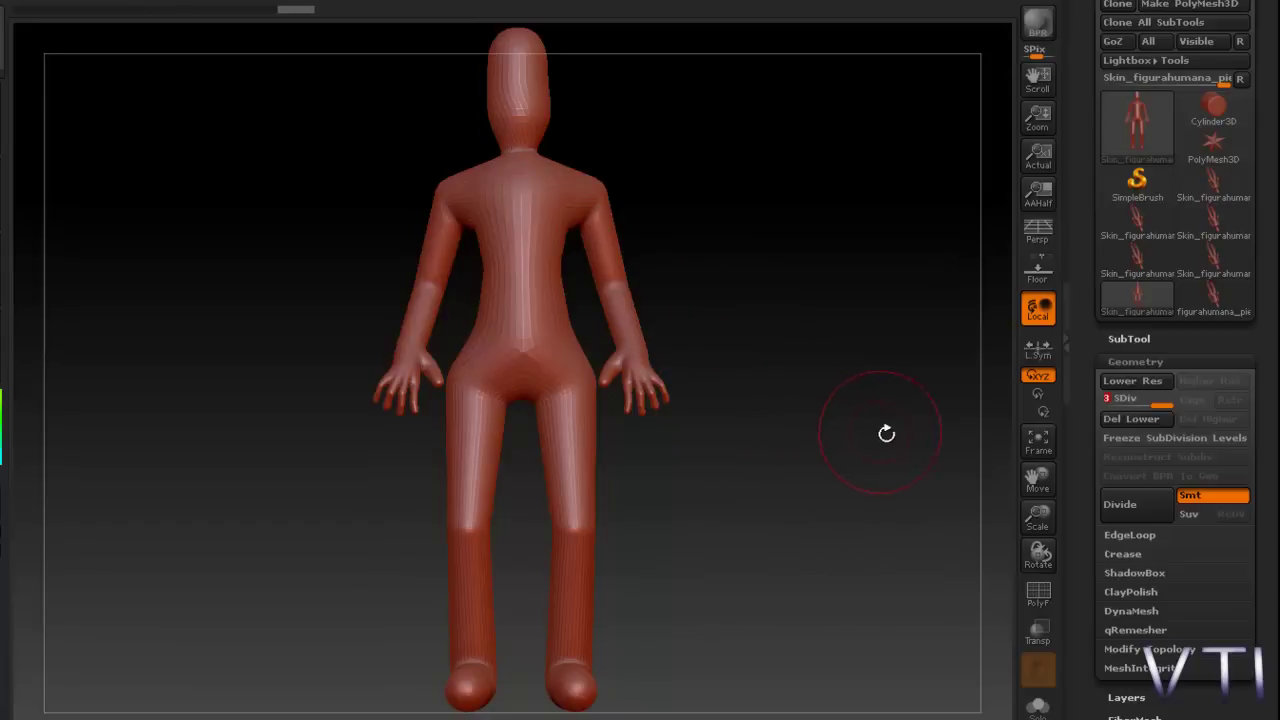
Divide the skin mesh up to subdivision level 6 and set the active level back to 3.
{"action": "left_click", "coordinate": [1135, 510]}
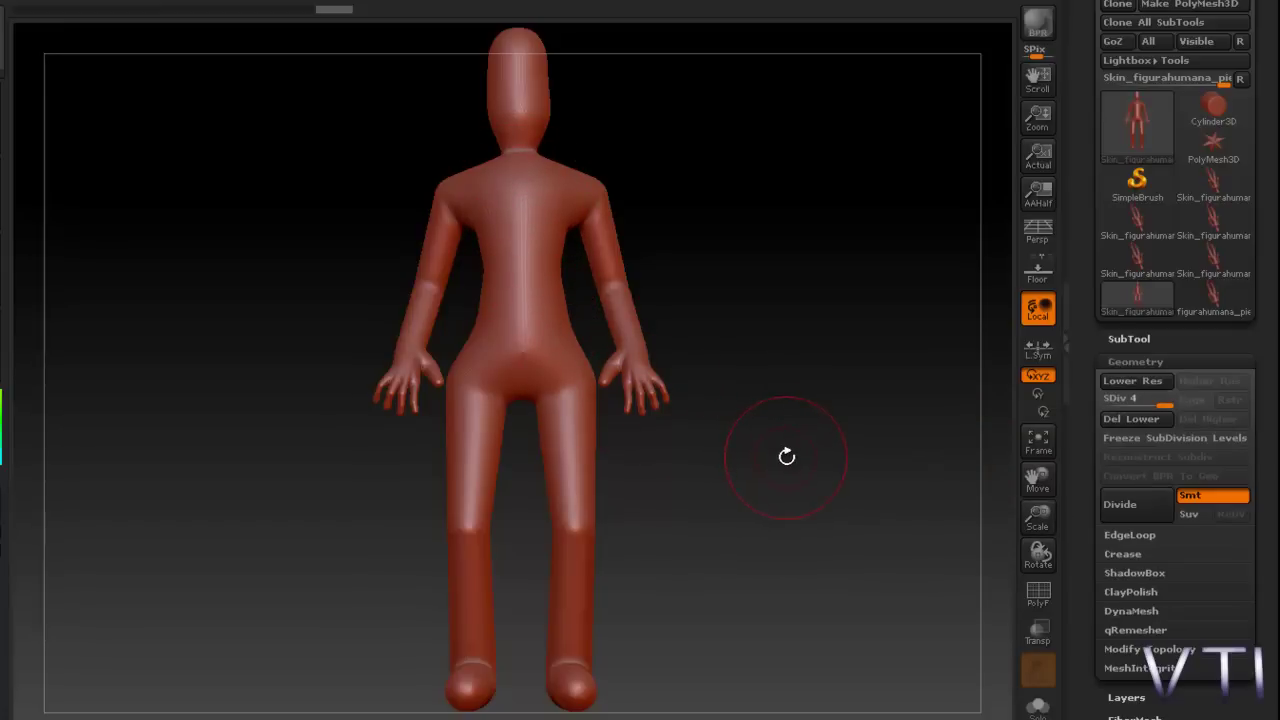
{"action": "left_click", "coordinate": [1120, 505]}
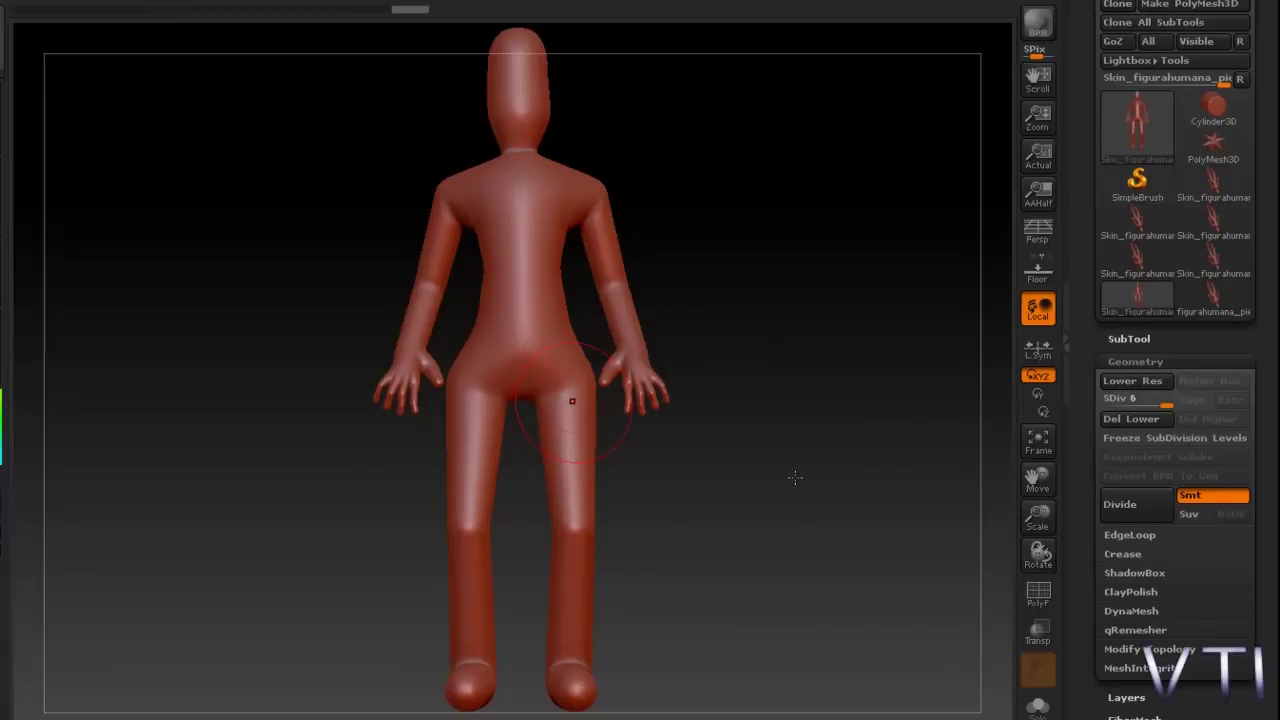
{"action": "left_click_drag", "start_coordinate": [1166, 403], "coordinate": [1125, 401]}
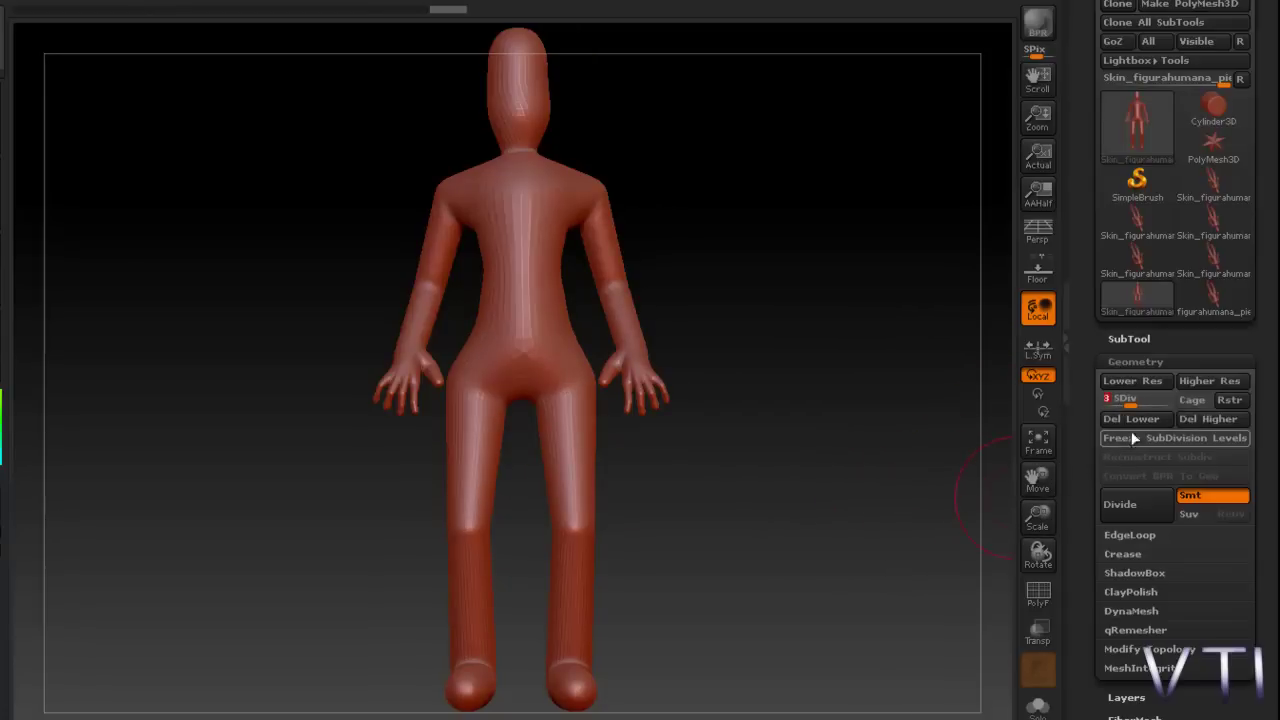